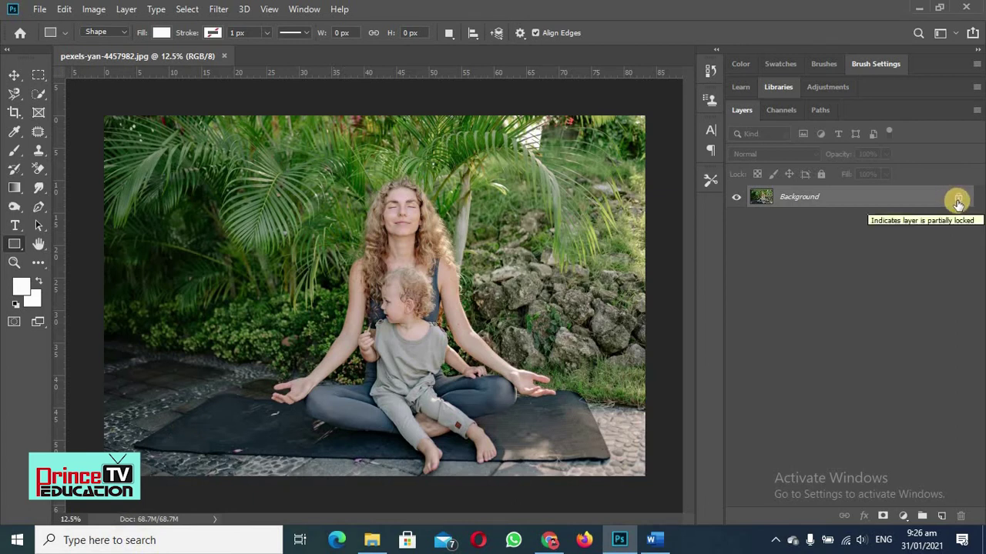
- Unlock the Background layer so it becomes Layer 0, then select the Blur Tool
{"action": "left_click", "coordinate": [958, 201]}
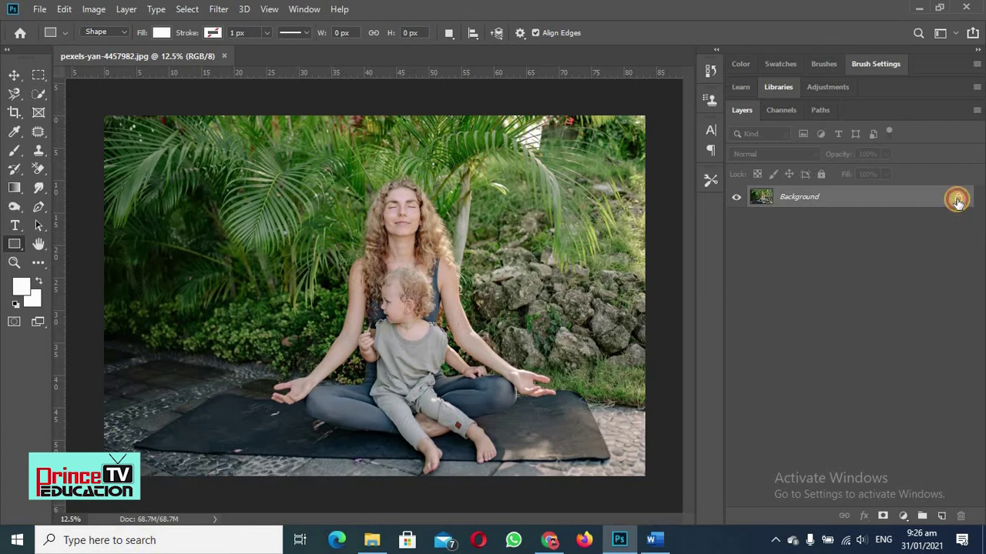
{"action": "left_click", "coordinate": [38, 191]}
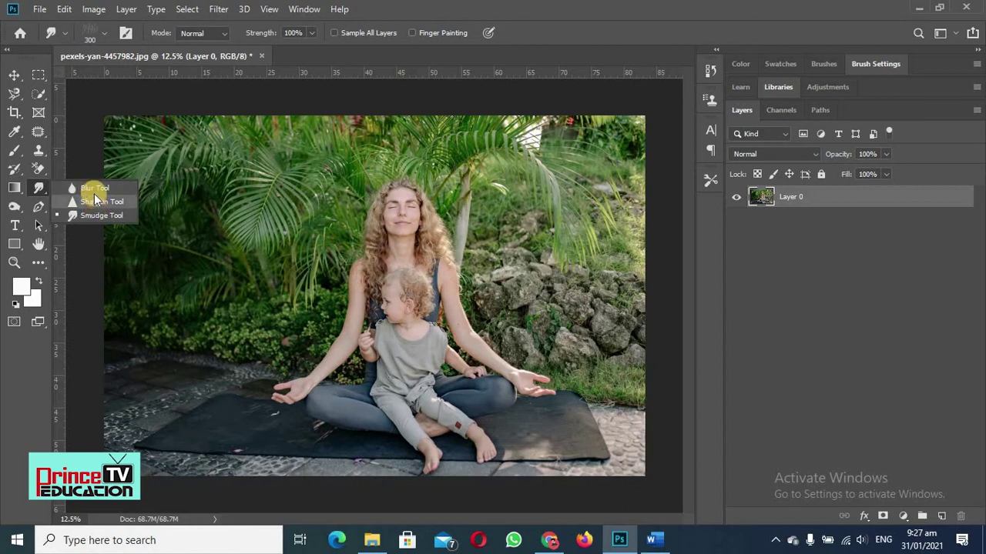
{"action": "left_click", "coordinate": [96, 190]}
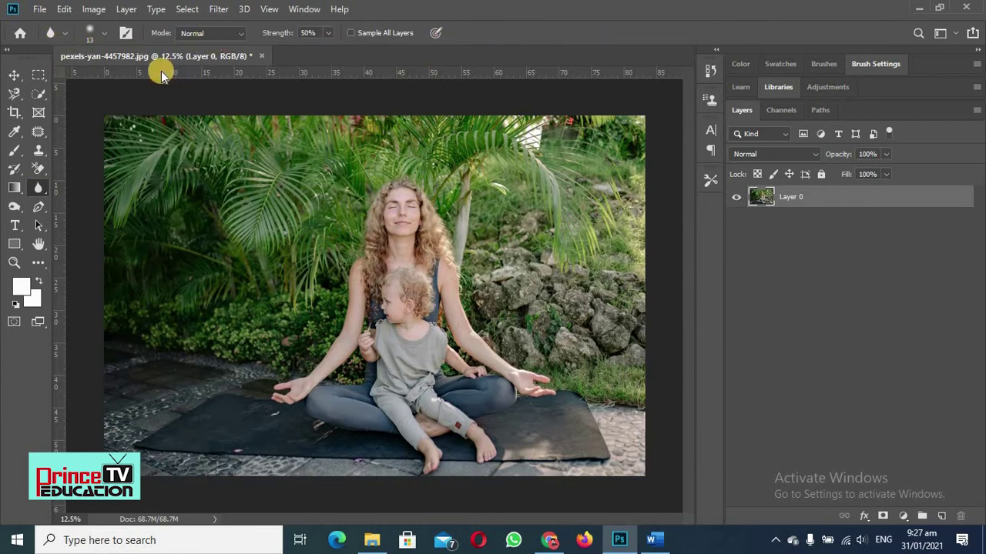
- Resize the Blur Tool brush to 500 px with the bracket keys, keeping 50% strength
{"action": "left_click", "coordinate": [102, 34]}
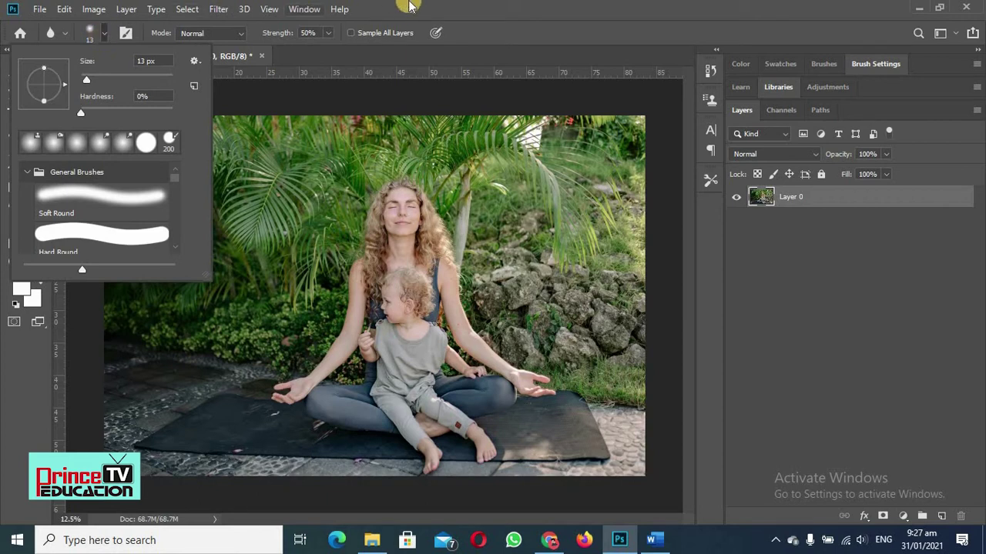
{"action": "left_click", "coordinate": [352, 13]}
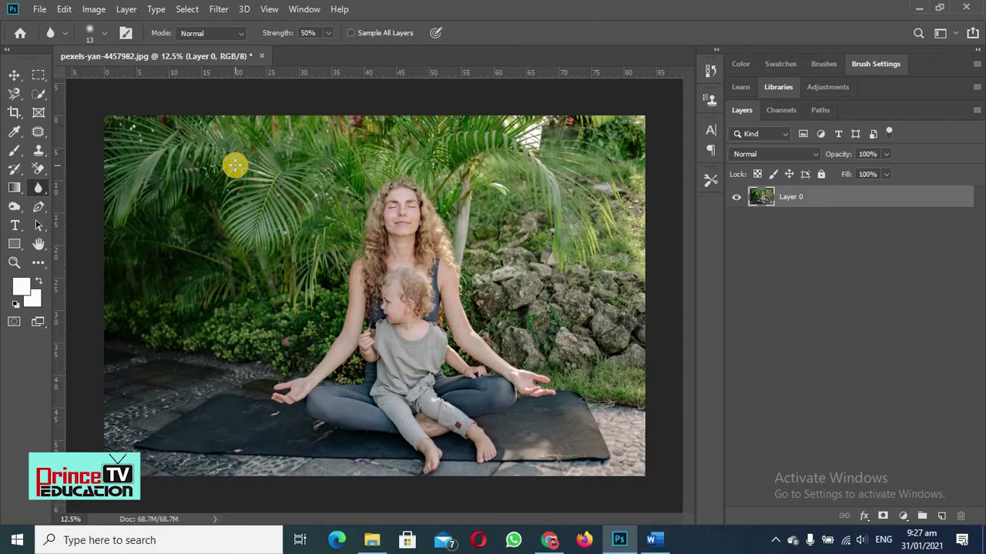
{"action": "key", "text": "bracketright"}
{"action": "key", "text": "bracketright"}
{"action": "key", "text": "bracketright"}
{"action": "key", "text": "bracketright"}
{"action": "key", "text": "bracketright"}
{"action": "key", "text": "bracketright"}
{"action": "key", "text": "bracketright"}
{"action": "key", "text": "bracketright"}
{"action": "key", "text": "bracketright"}
{"action": "key", "text": "bracketright"}
{"action": "key", "text": "bracketright"}
{"action": "key", "text": "bracketleft"}
{"action": "key", "text": "bracketleft"}
{"action": "key", "text": "bracketright"}
{"action": "key", "text": "bracketright"}
{"action": "key", "text": "bracketleft"}
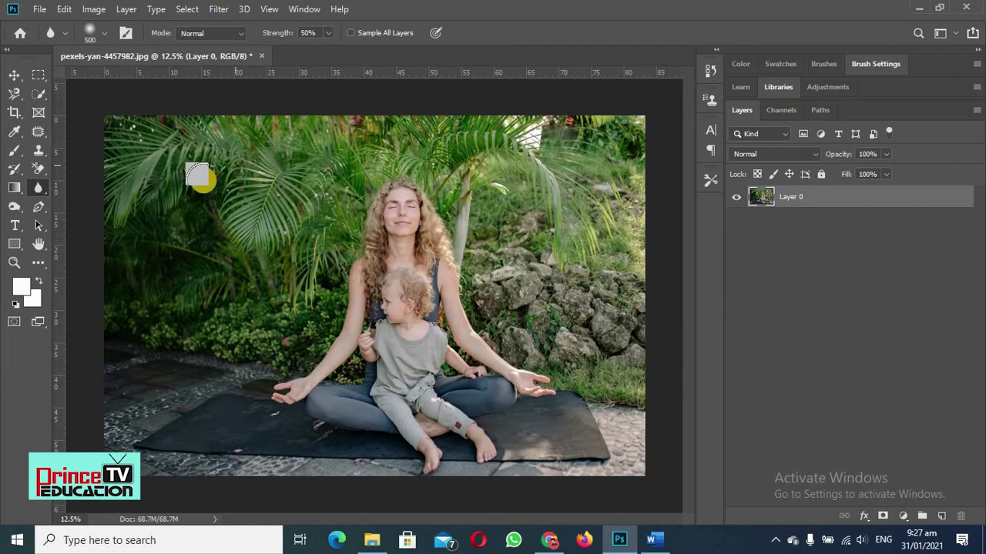
{"action": "left_click", "coordinate": [308, 35]}
{"action": "left_click", "coordinate": [236, 33]}
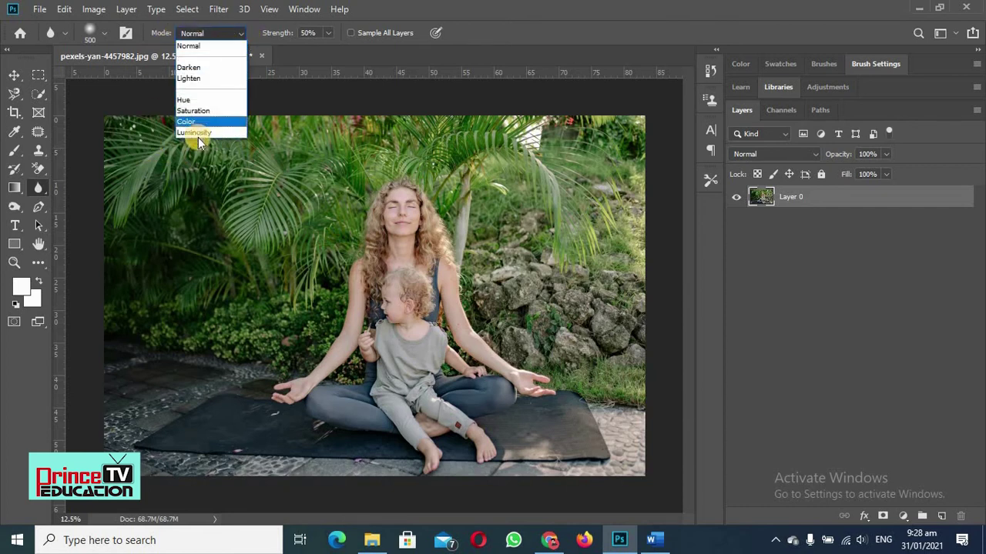
{"action": "left_click", "coordinate": [557, 9]}
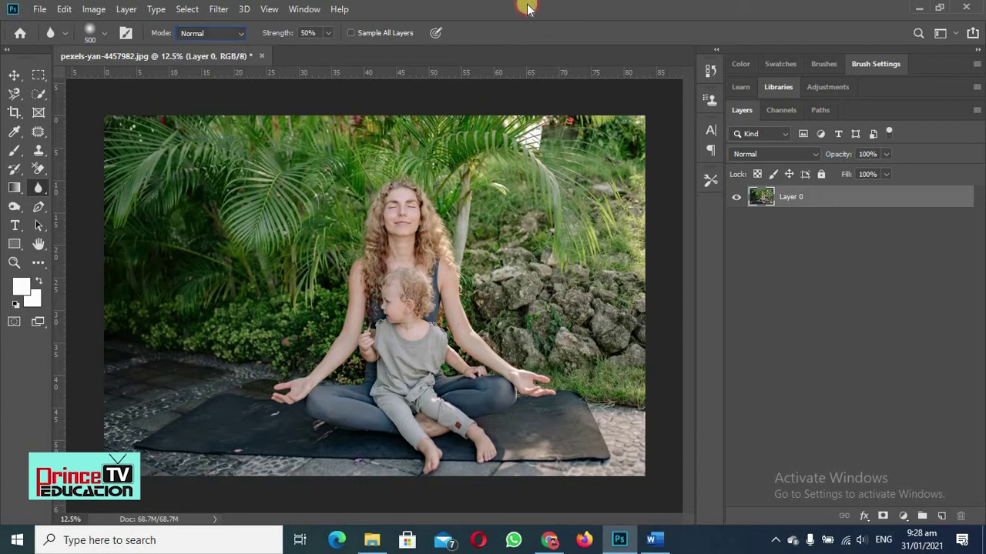
{"action": "left_click", "coordinate": [239, 34]}
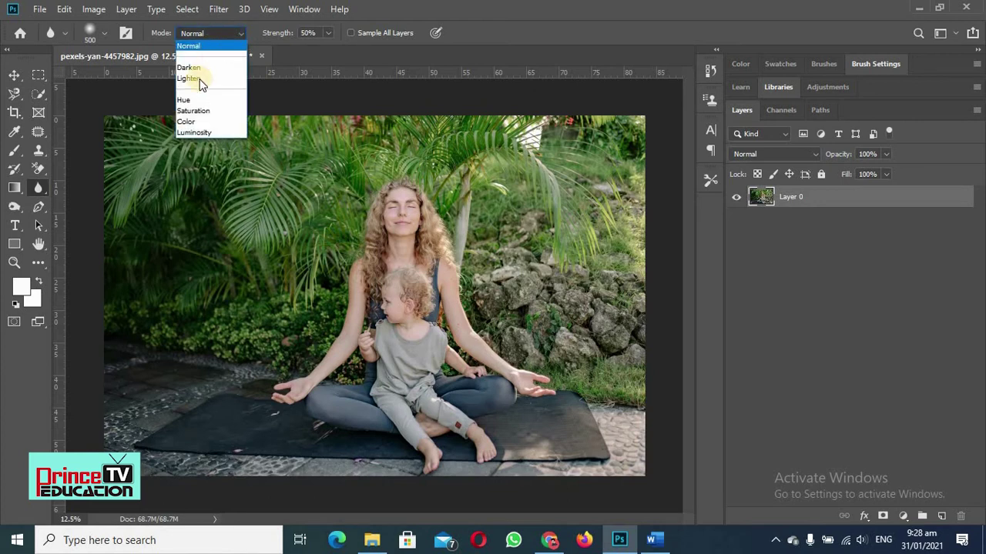
{"action": "left_click", "coordinate": [539, 6]}
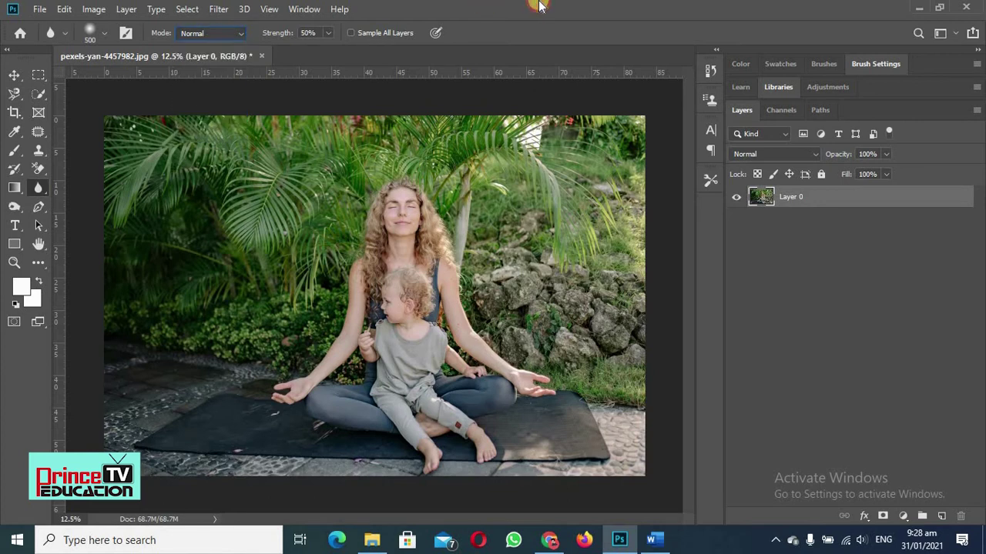
- Add a new Layer 1 above Layer 0 and enable Sample All Layers for the blur
{"action": "left_click", "coordinate": [942, 516]}
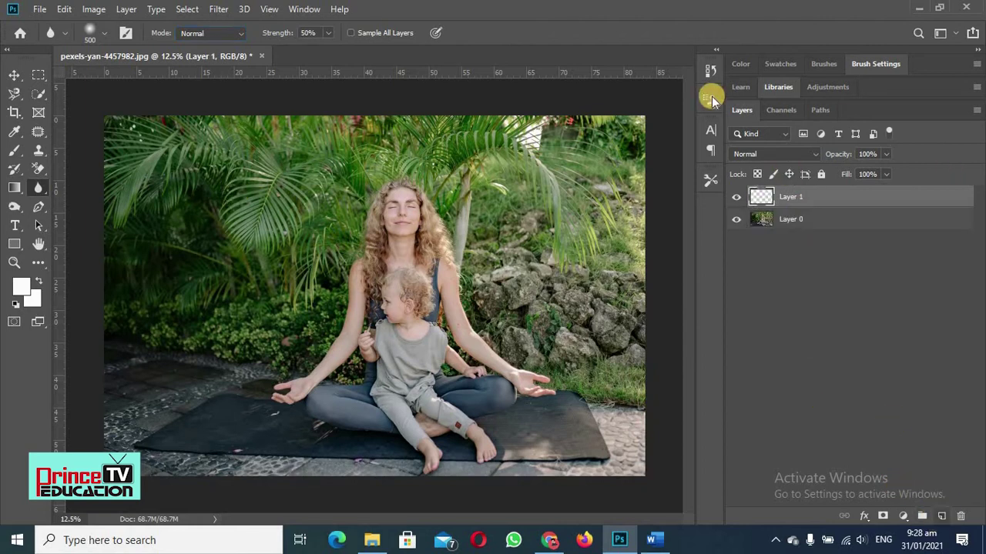
{"action": "double_click", "coordinate": [792, 197]}
{"action": "left_click", "coordinate": [350, 34]}
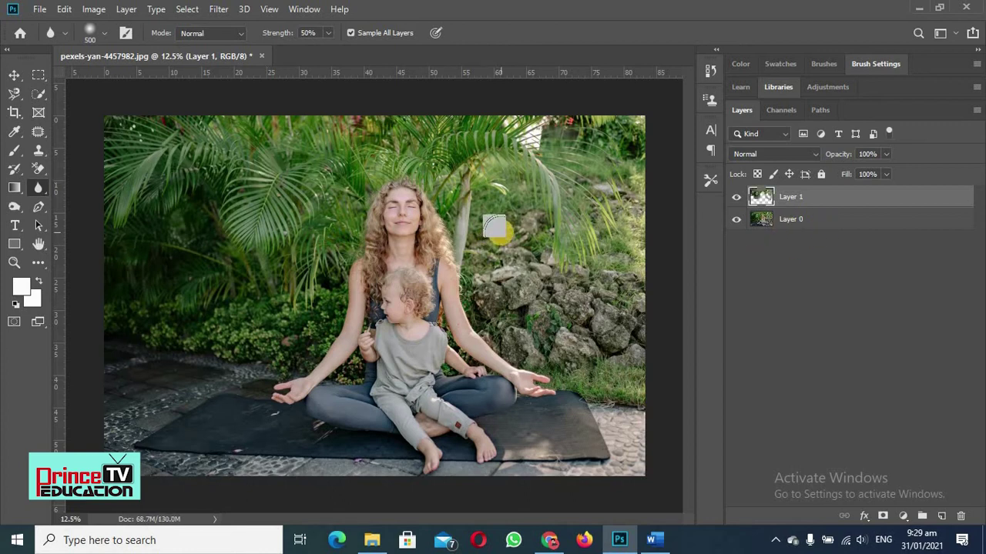
- Zoom in to 50% on the blurred rocks and return to the blur brush
{"action": "key", "text": "z"}
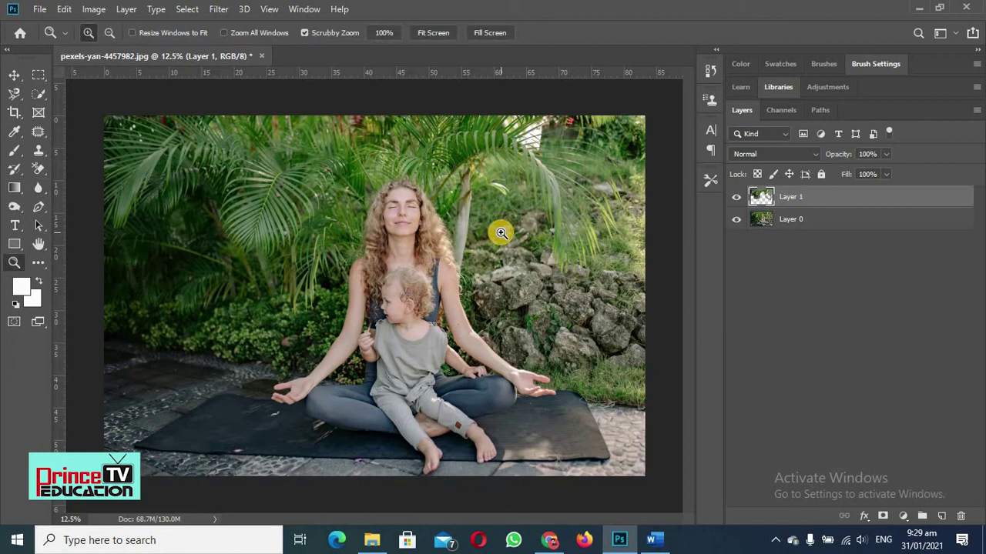
{"action": "left_click", "coordinate": [501, 233]}
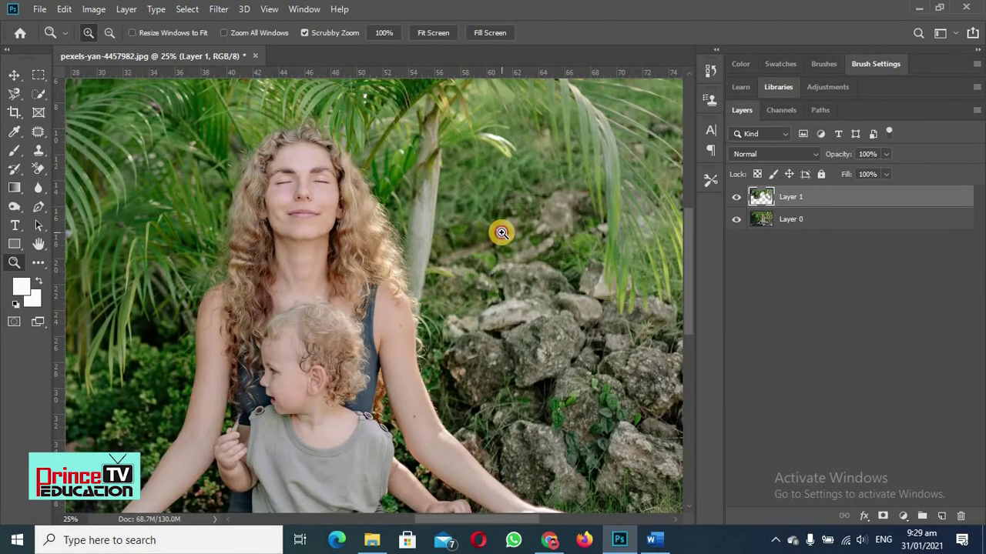
{"action": "left_click", "coordinate": [501, 233]}
{"action": "left_click", "coordinate": [501, 233]}
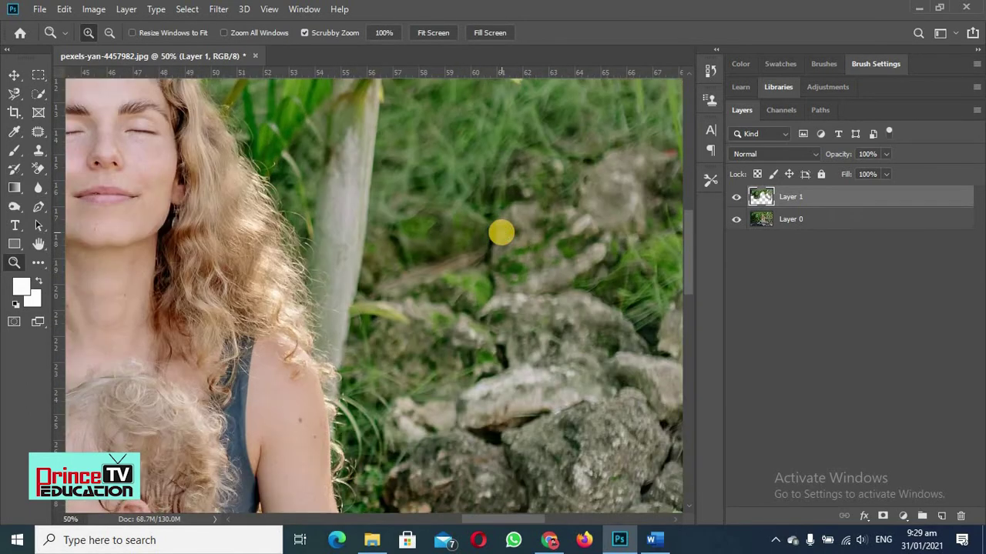
{"action": "key", "text": "r"}
- Toggle Layer 1's visibility to compare blur with the original, leaving it hidden
{"action": "left_click", "coordinate": [736, 199]}
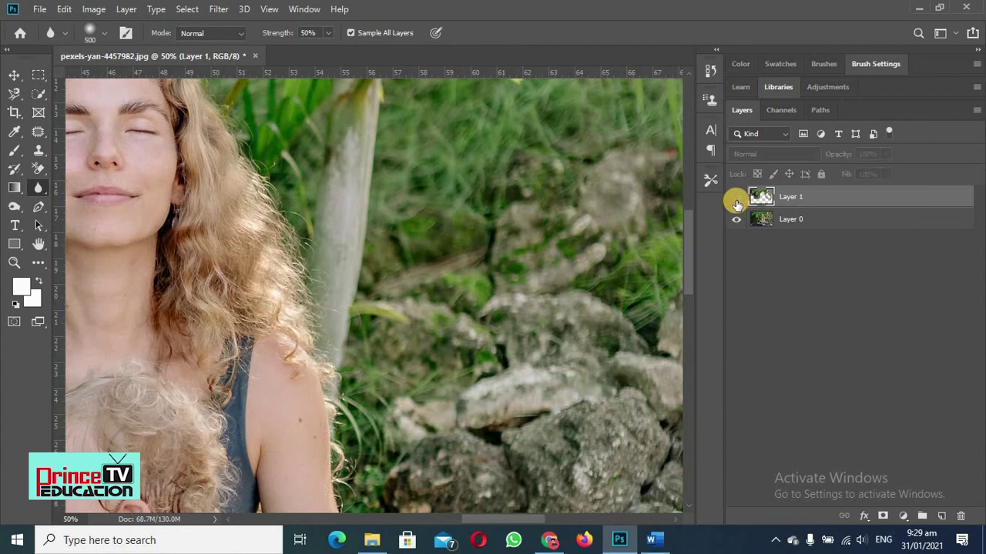
{"action": "left_click", "coordinate": [736, 200]}
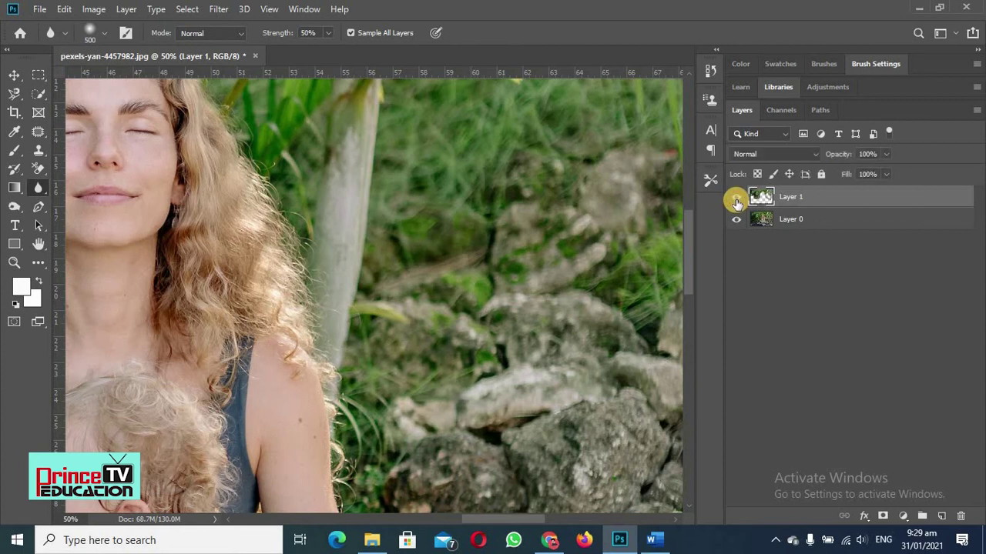
{"action": "left_click", "coordinate": [736, 200]}
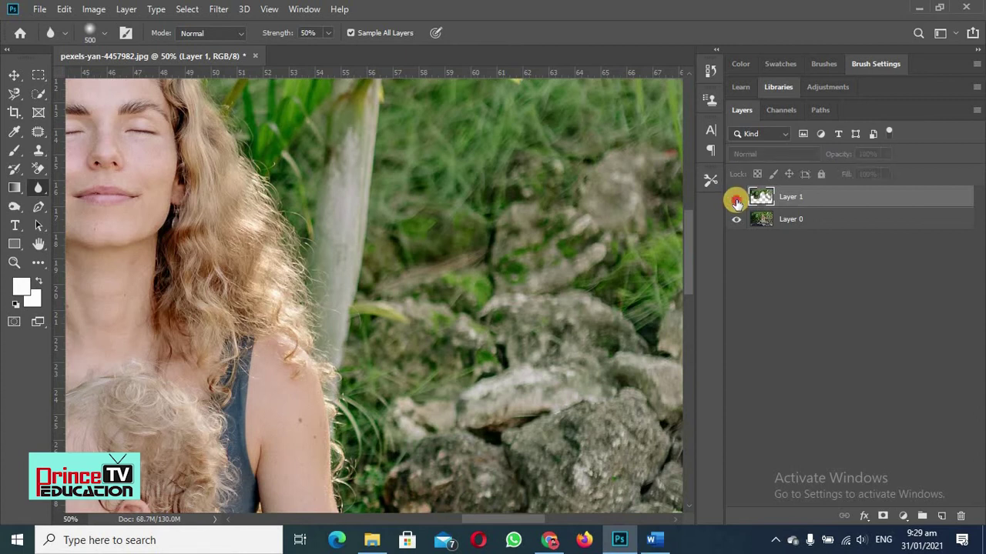
{"action": "left_click", "coordinate": [736, 201]}
{"action": "scroll", "coordinate": [440, 315], "scroll_direction": "up", "scroll_amount": 5}
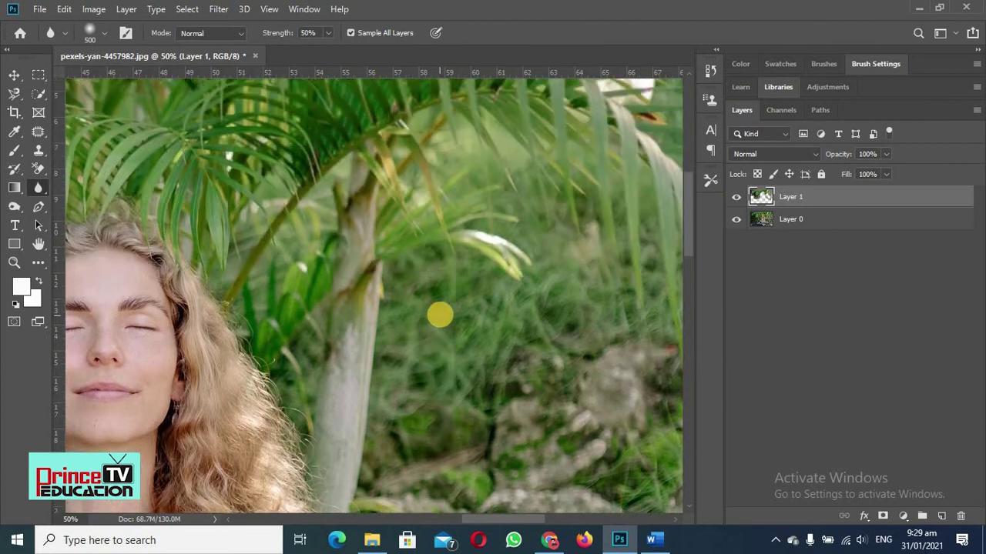
{"action": "scroll", "coordinate": [440, 315], "scroll_direction": "up", "scroll_amount": 5}
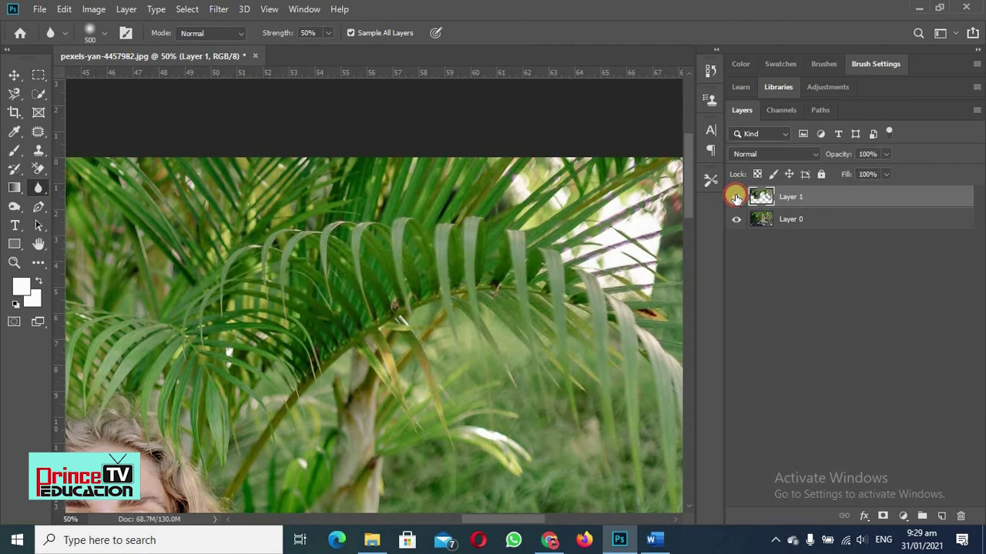
{"action": "left_click", "coordinate": [736, 199]}
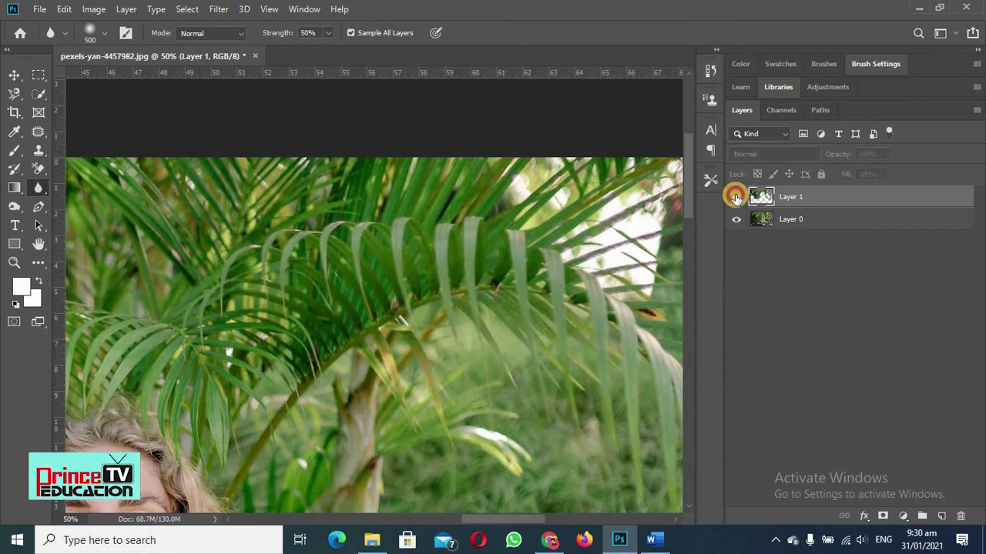
{"action": "left_click", "coordinate": [736, 199]}
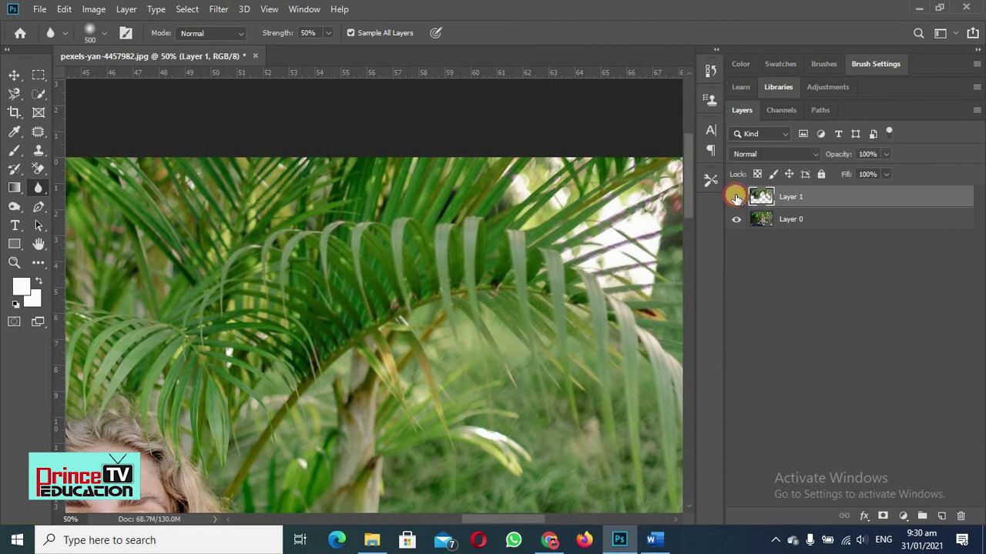
{"action": "left_click", "coordinate": [736, 200]}
{"action": "left_click", "coordinate": [736, 200]}
{"action": "left_click", "coordinate": [737, 201]}
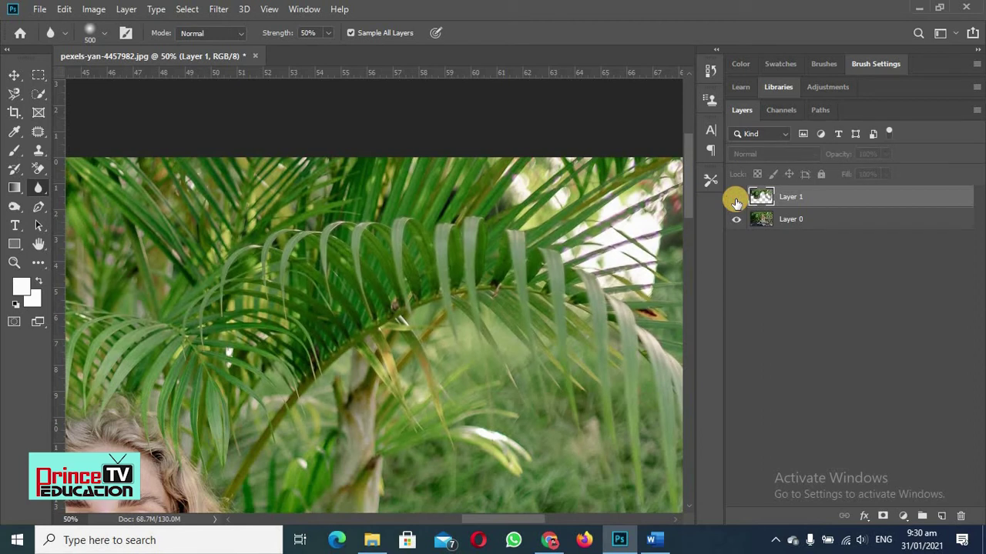
- Raise blur strength to 100%, show Layer 1, and blur the palm leaves at the top
{"action": "left_click", "coordinate": [328, 34]}
{"action": "left_click_drag", "start_coordinate": [328, 52], "coordinate": [370, 54]}
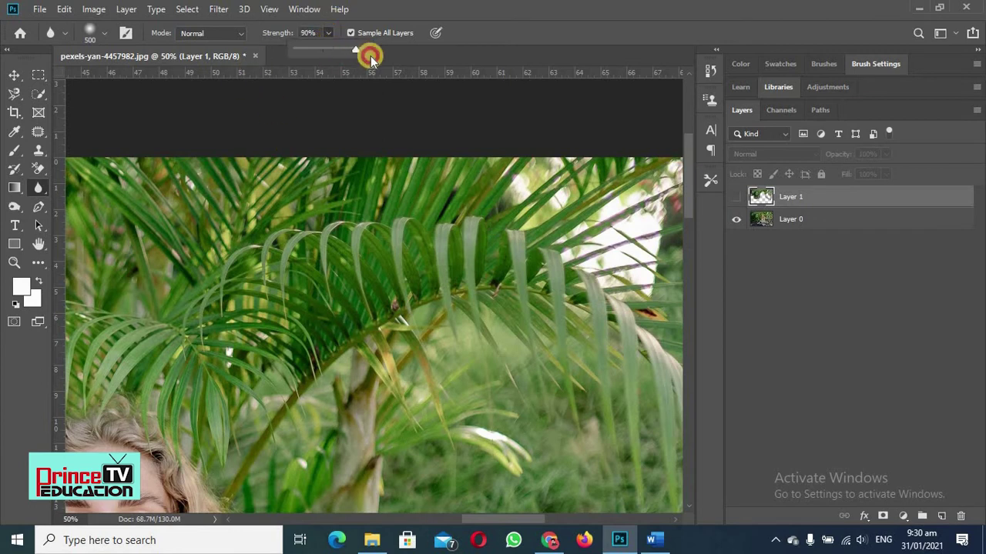
{"action": "left_click", "coordinate": [737, 203]}
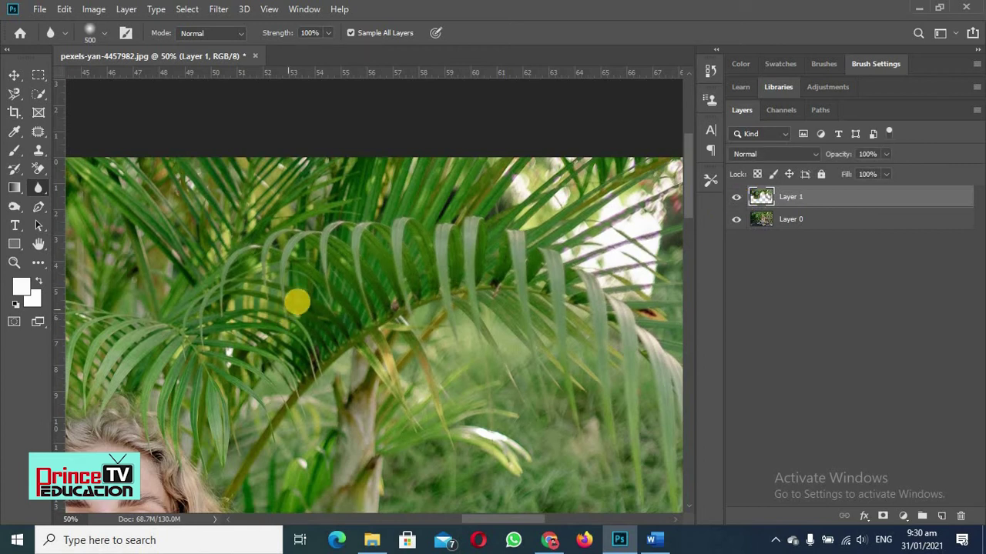
{"action": "left_click", "coordinate": [345, 295]}
{"action": "mouse_move", "coordinate": [345, 295]}
{"action": "left_mouse_down"}
{"action": "mouse_move", "coordinate": [545, 251]}
{"action": "mouse_move", "coordinate": [419, 234]}
{"action": "mouse_move", "coordinate": [262, 246]}
{"action": "mouse_move", "coordinate": [279, 212]}
{"action": "mouse_move", "coordinate": [151, 215]}
{"action": "mouse_move", "coordinate": [358, 263]}
{"action": "mouse_move", "coordinate": [457, 232]}
{"action": "mouse_move", "coordinate": [643, 219]}
{"action": "mouse_move", "coordinate": [617, 248]}
{"action": "mouse_move", "coordinate": [351, 408]}
{"action": "mouse_move", "coordinate": [341, 378]}
{"action": "mouse_move", "coordinate": [264, 387]}
{"action": "mouse_move", "coordinate": [232, 278]}
{"action": "mouse_move", "coordinate": [167, 324]}
{"action": "mouse_move", "coordinate": [178, 344]}
{"action": "mouse_move", "coordinate": [209, 336]}
{"action": "mouse_move", "coordinate": [277, 365]}
{"action": "mouse_move", "coordinate": [546, 304]}
{"action": "mouse_move", "coordinate": [274, 206]}
{"action": "mouse_move", "coordinate": [421, 241]}
{"action": "mouse_move", "coordinate": [375, 228]}
{"action": "mouse_move", "coordinate": [357, 251]}
{"action": "mouse_move", "coordinate": [155, 184]}
{"action": "mouse_move", "coordinate": [479, 179]}
{"action": "mouse_move", "coordinate": [575, 299]}
{"action": "mouse_move", "coordinate": [600, 364]}
{"action": "mouse_move", "coordinate": [593, 379]}
{"action": "mouse_move", "coordinate": [459, 426]}
{"action": "mouse_move", "coordinate": [432, 277]}
{"action": "mouse_move", "coordinate": [315, 304]}
{"action": "mouse_move", "coordinate": [213, 295]}
{"action": "mouse_move", "coordinate": [243, 238]}
{"action": "mouse_move", "coordinate": [567, 226]}
{"action": "left_mouse_up"}
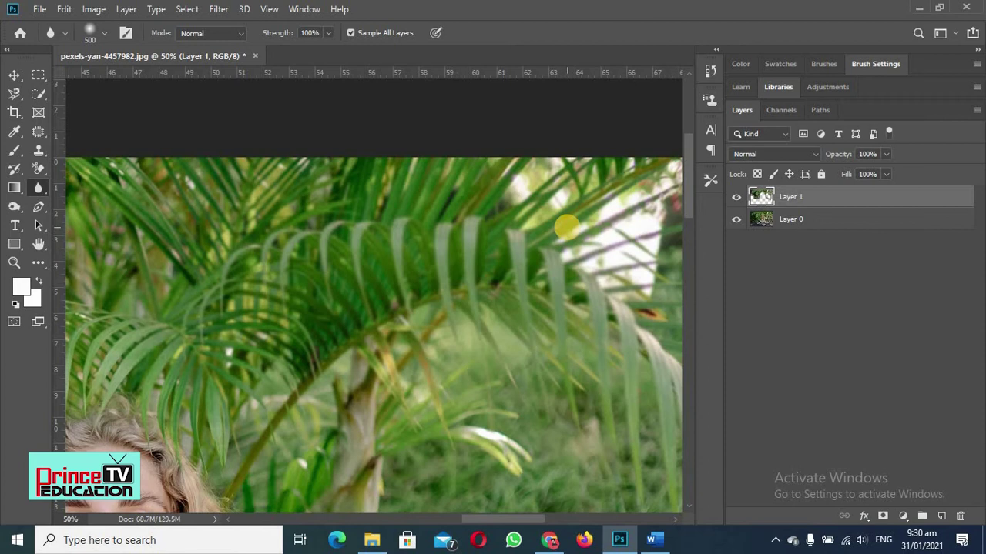
- Toggle Layer 1 on and off to compare, leaving it visible
{"action": "left_click", "coordinate": [736, 202]}
{"action": "left_click", "coordinate": [736, 202]}
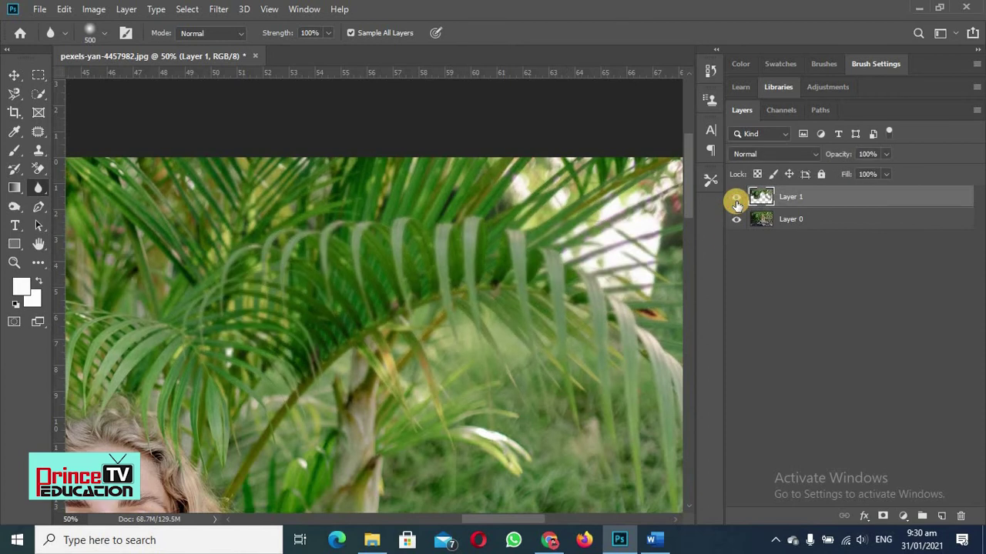
{"action": "left_click", "coordinate": [737, 202]}
{"action": "left_click", "coordinate": [736, 202]}
{"action": "left_click", "coordinate": [736, 201]}
{"action": "left_click", "coordinate": [736, 202]}
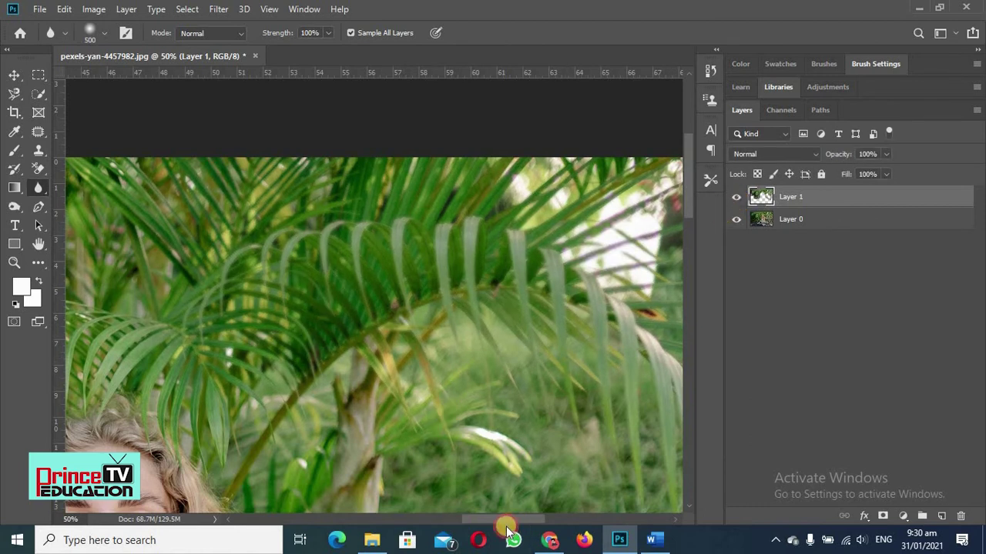
- Pan the view back to the woman's face
{"action": "left_click_drag", "start_coordinate": [508, 524], "coordinate": [464, 524]}
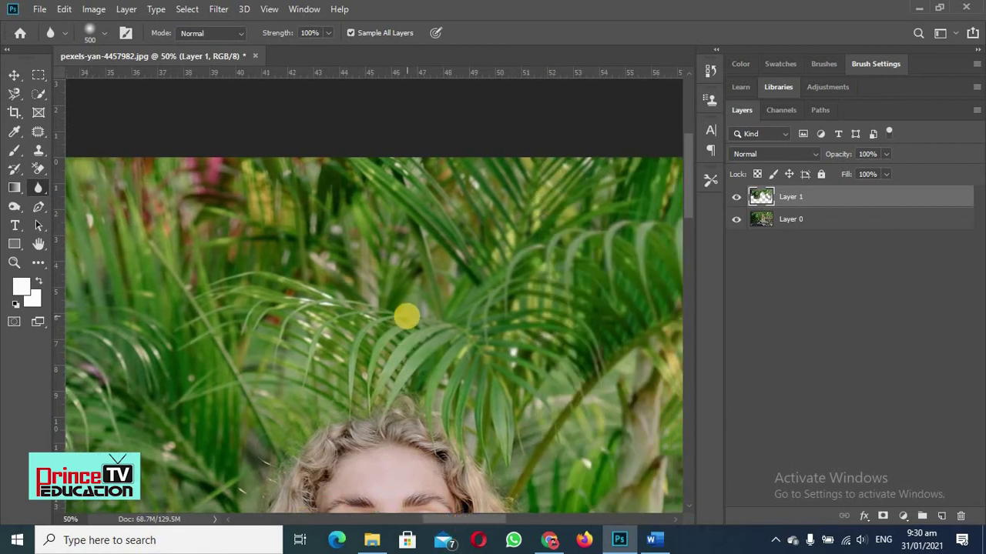
{"action": "scroll", "coordinate": [407, 315], "scroll_direction": "down", "scroll_amount": 8}
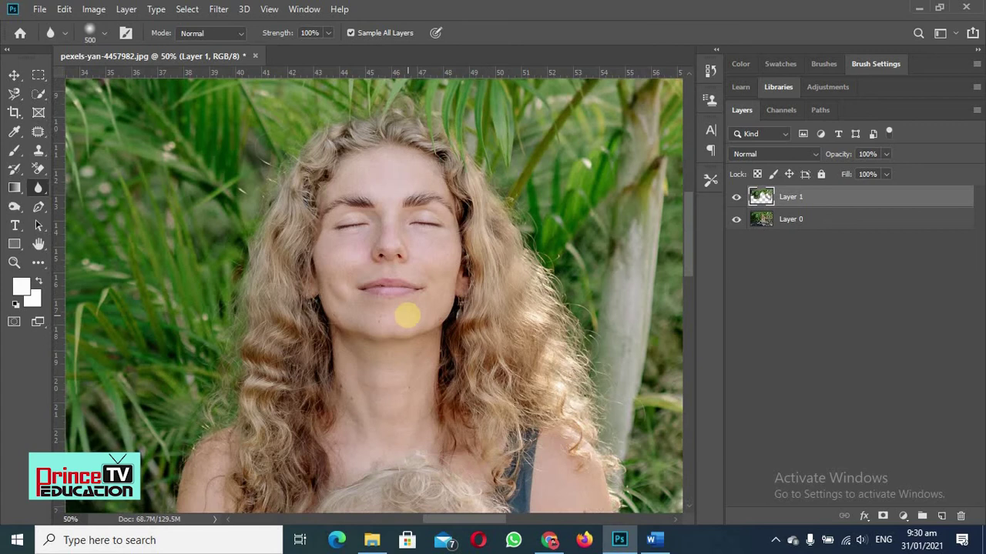
{"action": "scroll", "coordinate": [407, 315], "scroll_direction": "down", "scroll_amount": 2}
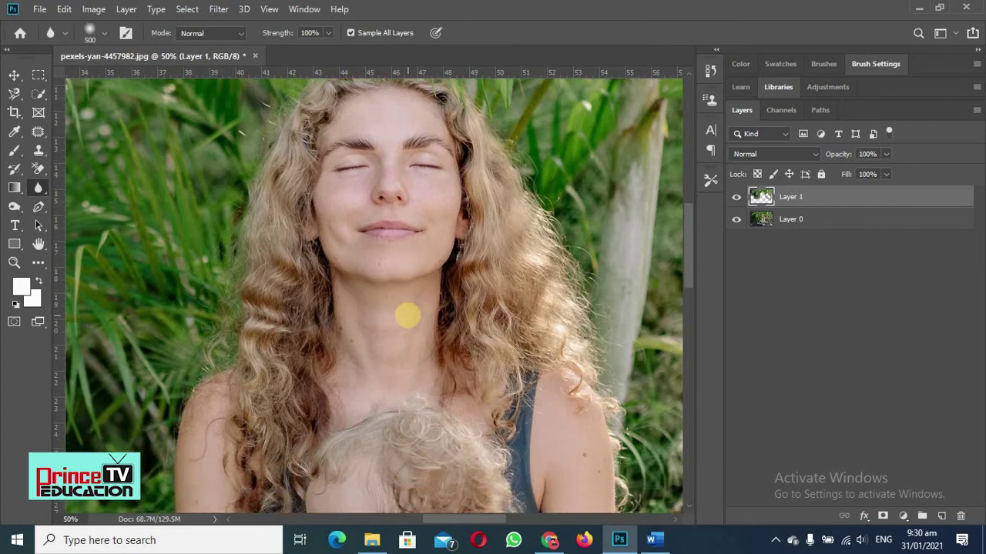
- Switch to the Sharpen Tool with Sample All Layers enabled
{"action": "right_click", "coordinate": [42, 195]}
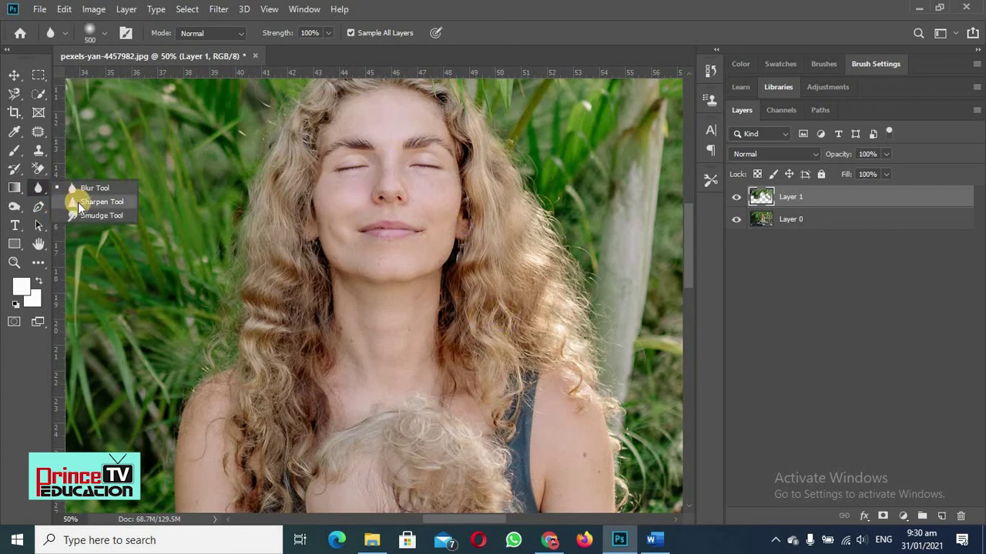
{"action": "left_click", "coordinate": [81, 204]}
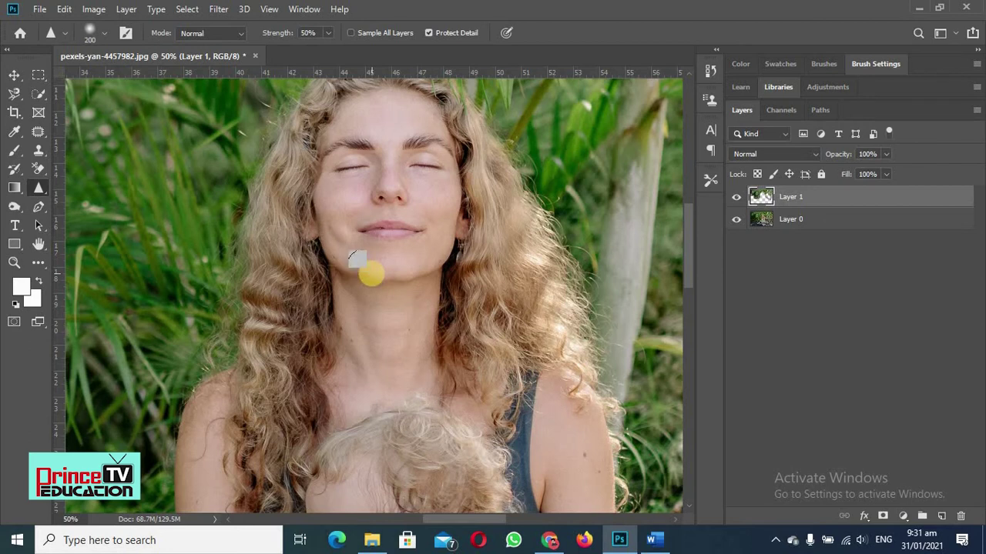
{"action": "scroll", "coordinate": [343, 278], "scroll_direction": "up", "scroll_amount": 2}
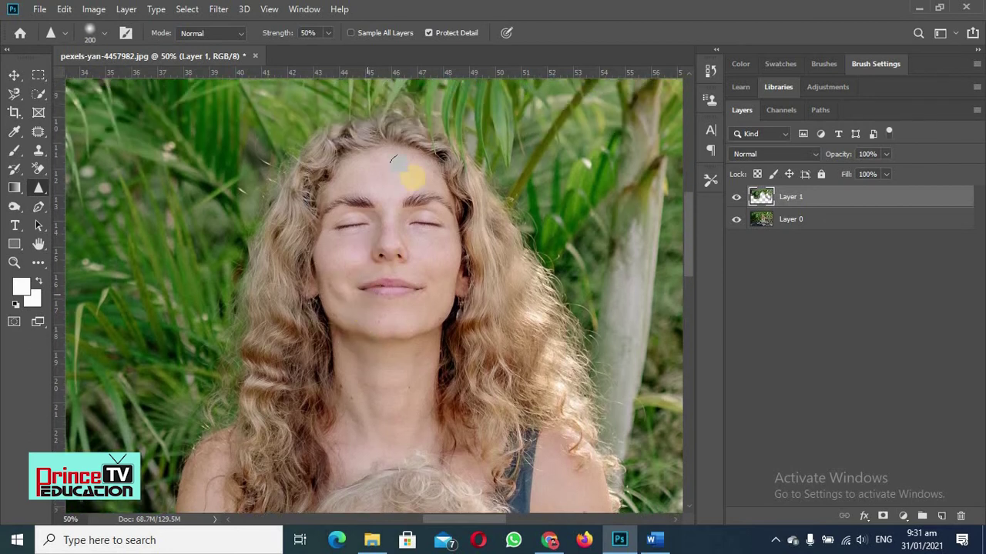
{"action": "left_click", "coordinate": [351, 33]}
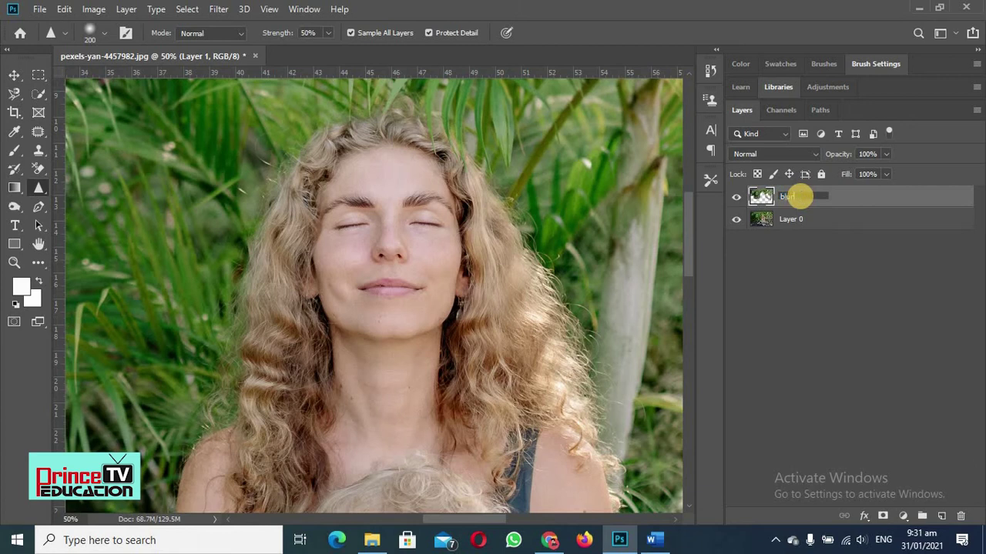
- Rename Layer 1 to 'blurriness', add a new layer named 'Sharpness' and select it
{"action": "left_click", "coordinate": [808, 299]}
{"action": "left_click", "coordinate": [941, 516]}
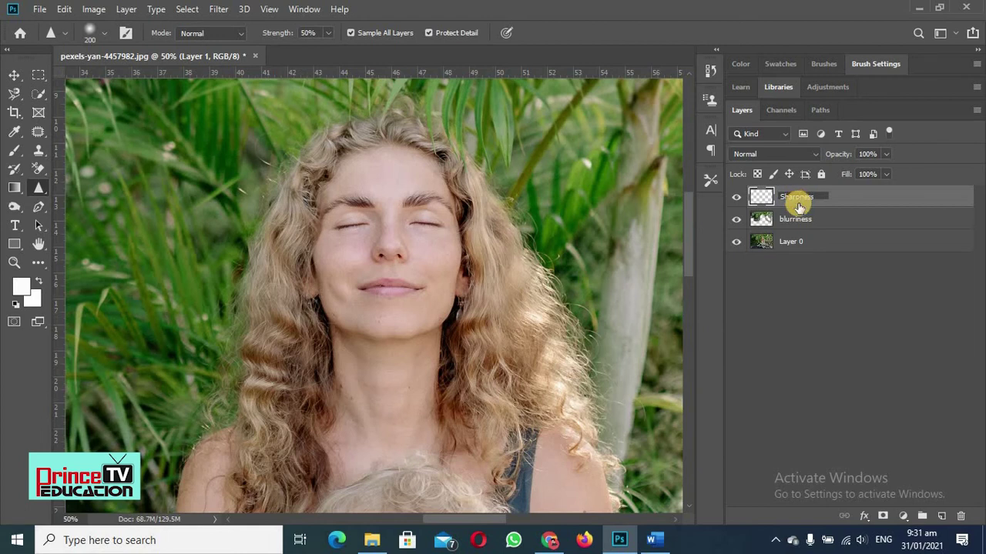
{"action": "left_click", "coordinate": [783, 297]}
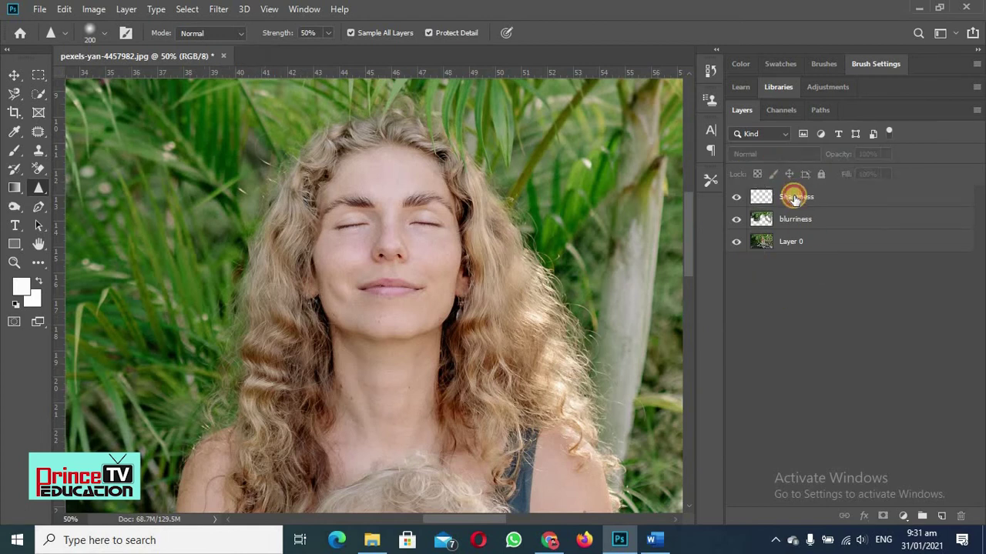
{"action": "left_click", "coordinate": [795, 198]}
- Sharpen the woman's face and the hair beside her face and neck
{"action": "left_click", "coordinate": [337, 266]}
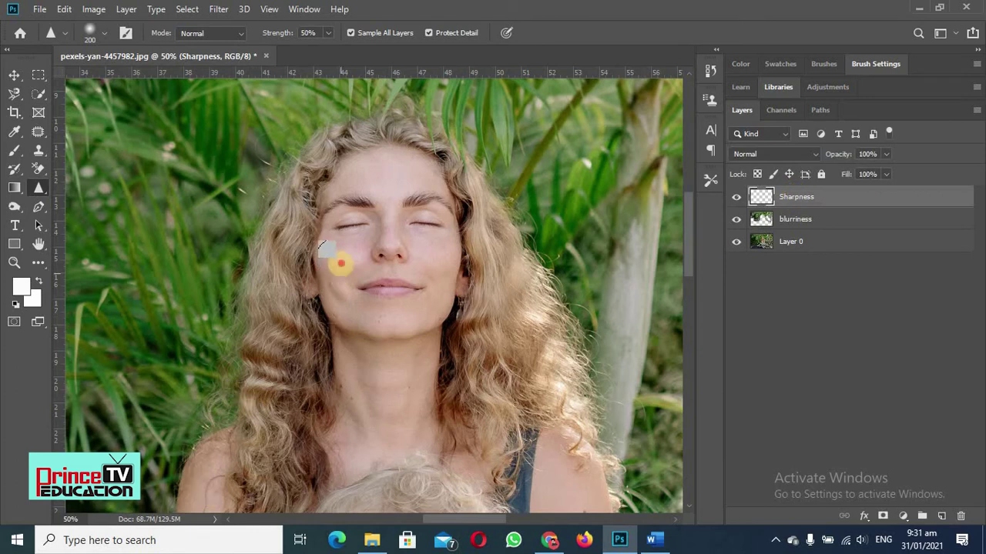
{"action": "mouse_move", "coordinate": [341, 265]}
{"action": "left_mouse_down"}
{"action": "mouse_move", "coordinate": [333, 330]}
{"action": "mouse_move", "coordinate": [299, 375]}
{"action": "mouse_move", "coordinate": [274, 366]}
{"action": "mouse_move", "coordinate": [266, 309]}
{"action": "mouse_move", "coordinate": [261, 429]}
{"action": "mouse_move", "coordinate": [295, 404]}
{"action": "mouse_move", "coordinate": [298, 466]}
{"action": "mouse_move", "coordinate": [315, 284]}
{"action": "mouse_move", "coordinate": [291, 320]}
{"action": "mouse_move", "coordinate": [283, 279]}
{"action": "mouse_move", "coordinate": [299, 214]}
{"action": "mouse_move", "coordinate": [264, 309]}
{"action": "mouse_move", "coordinate": [280, 222]}
{"action": "mouse_move", "coordinate": [359, 153]}
{"action": "mouse_move", "coordinate": [347, 157]}
{"action": "mouse_move", "coordinate": [389, 148]}
{"action": "mouse_move", "coordinate": [372, 145]}
{"action": "mouse_move", "coordinate": [438, 145]}
{"action": "mouse_move", "coordinate": [428, 155]}
{"action": "mouse_move", "coordinate": [483, 235]}
{"action": "mouse_move", "coordinate": [498, 243]}
{"action": "mouse_move", "coordinate": [483, 221]}
{"action": "mouse_move", "coordinate": [496, 236]}
{"action": "mouse_move", "coordinate": [545, 362]}
{"action": "mouse_move", "coordinate": [520, 272]}
{"action": "mouse_move", "coordinate": [550, 418]}
{"action": "mouse_move", "coordinate": [496, 273]}
{"action": "mouse_move", "coordinate": [488, 424]}
{"action": "mouse_move", "coordinate": [465, 248]}
{"action": "mouse_move", "coordinate": [465, 428]}
{"action": "mouse_move", "coordinate": [460, 287]}
{"action": "mouse_move", "coordinate": [442, 439]}
{"action": "mouse_move", "coordinate": [406, 204]}
{"action": "mouse_move", "coordinate": [374, 240]}
{"action": "mouse_move", "coordinate": [349, 382]}
{"action": "mouse_move", "coordinate": [343, 225]}
{"action": "mouse_move", "coordinate": [321, 406]}
{"action": "mouse_move", "coordinate": [418, 289]}
{"action": "mouse_move", "coordinate": [424, 416]}
{"action": "left_mouse_up"}
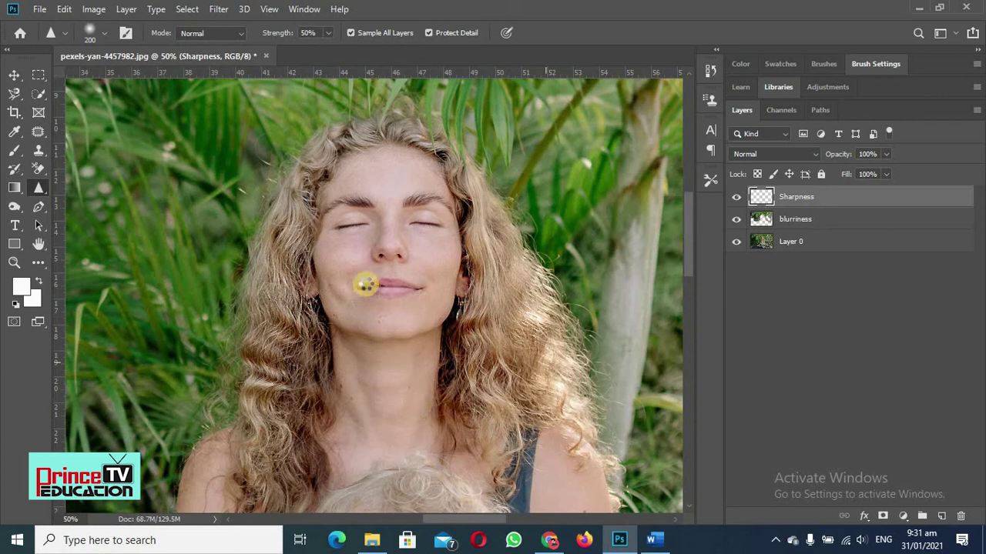
{"action": "scroll", "coordinate": [339, 324], "scroll_direction": "down", "scroll_amount": 2}
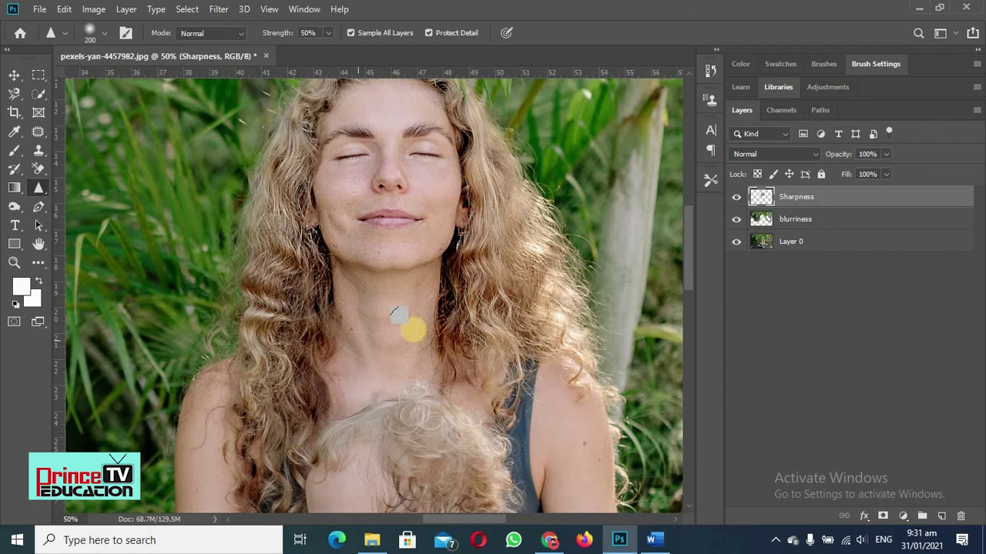
{"action": "left_click_drag", "start_coordinate": [692, 251], "coordinate": [695, 282]}
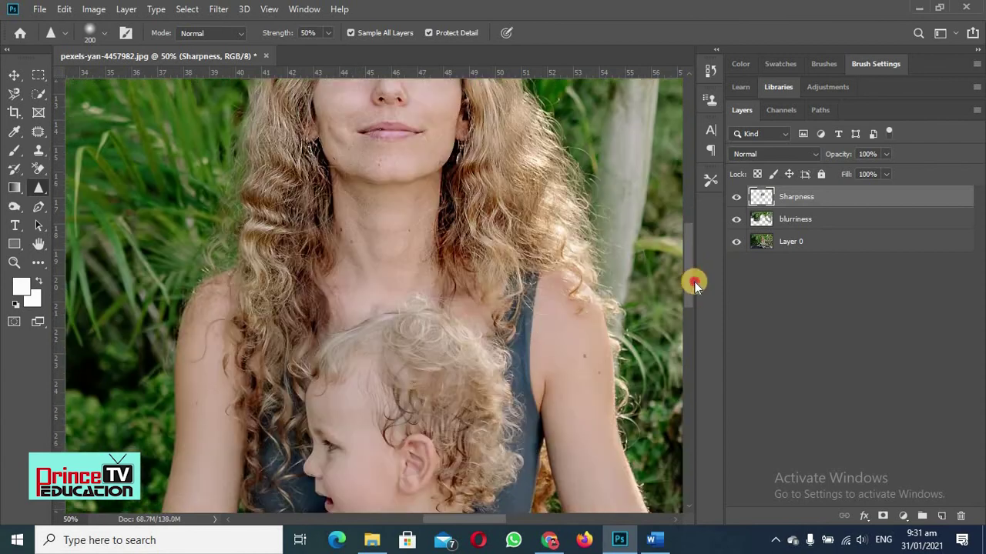
{"action": "left_click", "coordinate": [254, 265]}
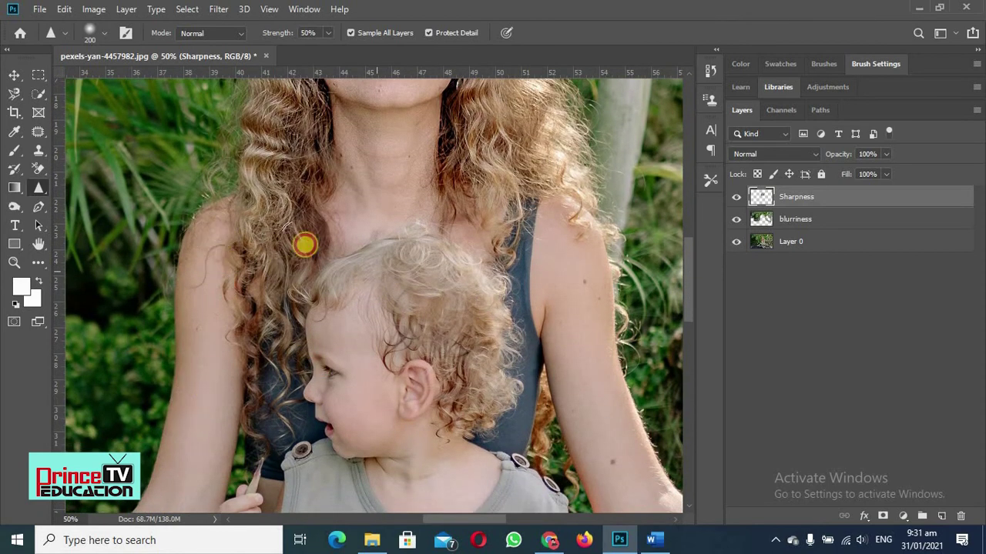
- Sharpen the child's curly hair
{"action": "left_click", "coordinate": [497, 258]}
{"action": "mouse_move", "coordinate": [497, 258]}
{"action": "left_mouse_down"}
{"action": "mouse_move", "coordinate": [497, 334]}
{"action": "mouse_move", "coordinate": [408, 351]}
{"action": "mouse_move", "coordinate": [353, 314]}
{"action": "mouse_move", "coordinate": [351, 262]}
{"action": "mouse_move", "coordinate": [378, 259]}
{"action": "mouse_move", "coordinate": [480, 329]}
{"action": "mouse_move", "coordinate": [466, 259]}
{"action": "mouse_move", "coordinate": [429, 213]}
{"action": "mouse_move", "coordinate": [310, 242]}
{"action": "mouse_move", "coordinate": [370, 224]}
{"action": "mouse_move", "coordinate": [342, 256]}
{"action": "mouse_move", "coordinate": [419, 255]}
{"action": "left_mouse_up"}
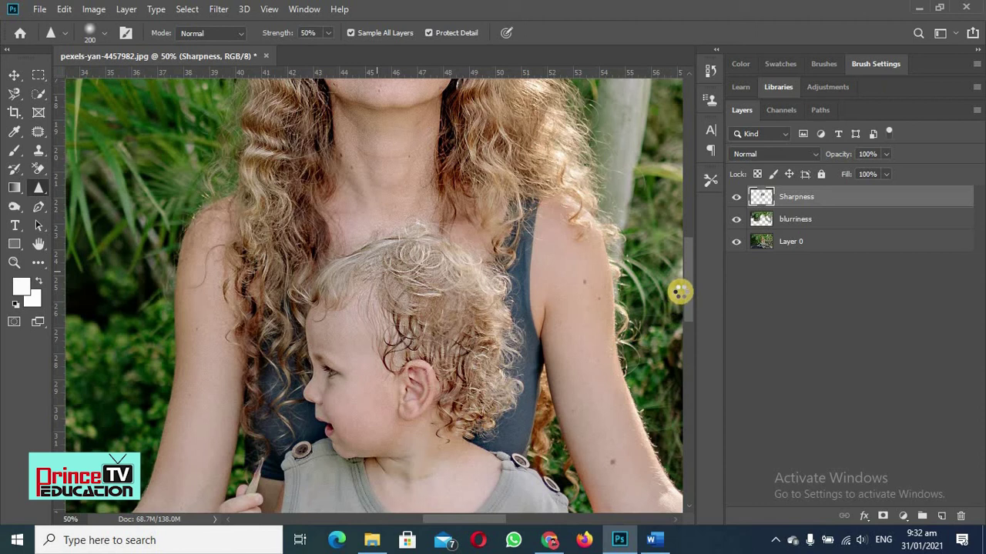
{"action": "left_click_drag", "start_coordinate": [688, 297], "coordinate": [693, 254]}
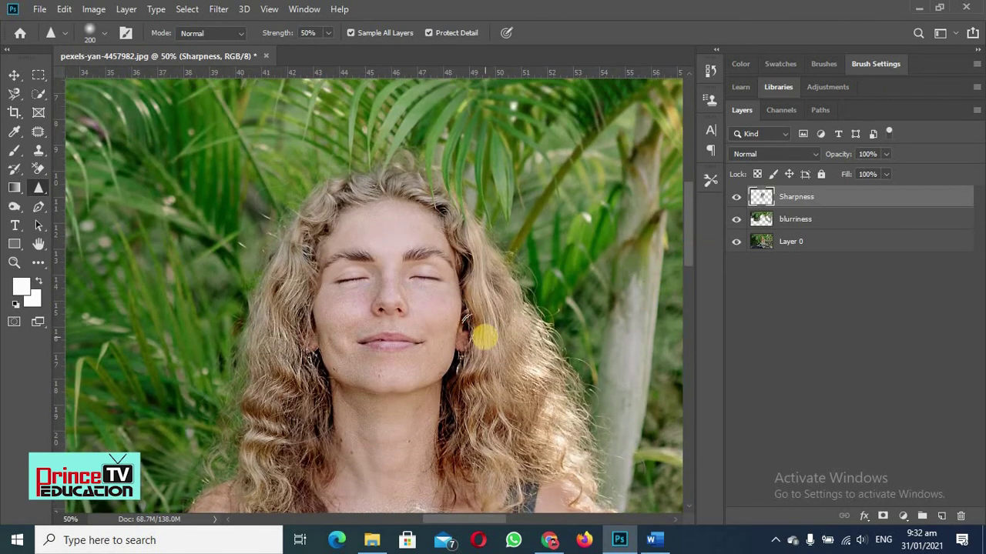
- Zoom in to 200% on the woman's chin
{"action": "key", "text": "z"}
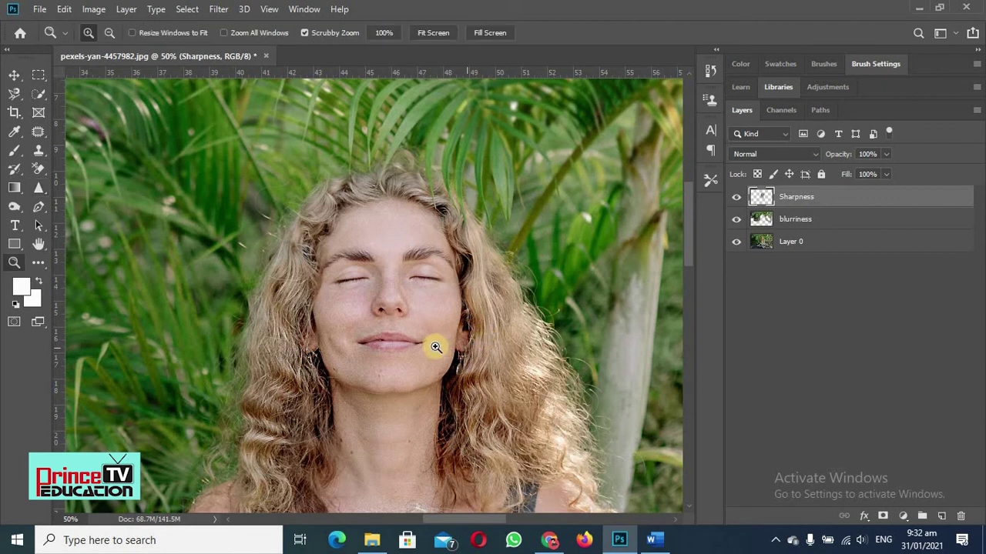
{"action": "left_click", "coordinate": [434, 346]}
{"action": "left_click", "coordinate": [435, 346]}
{"action": "left_click", "coordinate": [435, 347]}
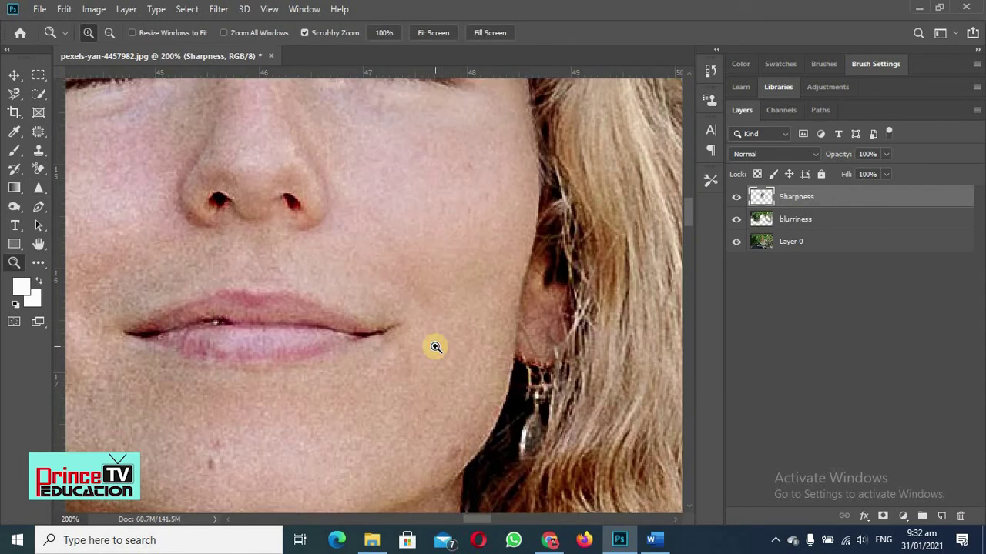
- Toggle the Sharpness layer on and off to compare, leaving it hidden
{"action": "left_click", "coordinate": [735, 198]}
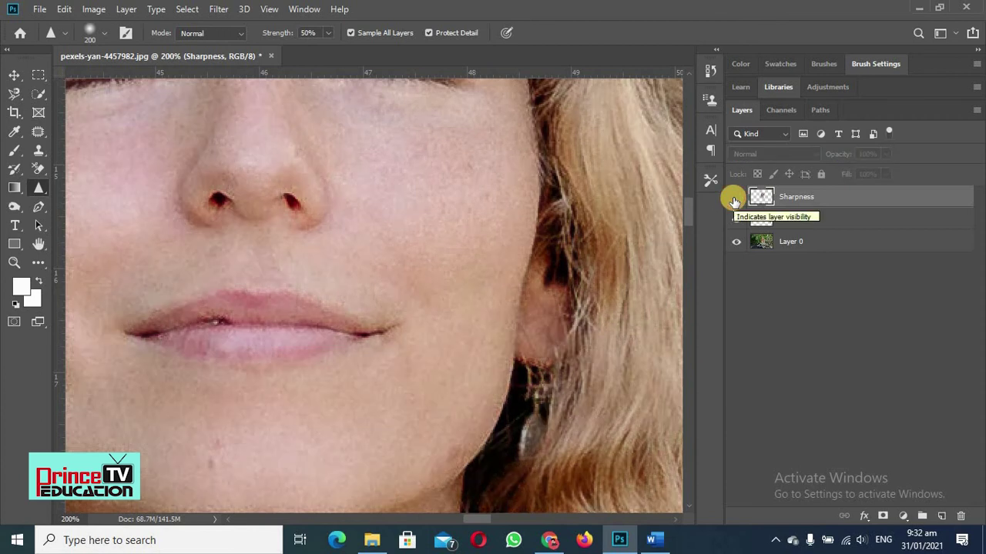
{"action": "left_click", "coordinate": [736, 198]}
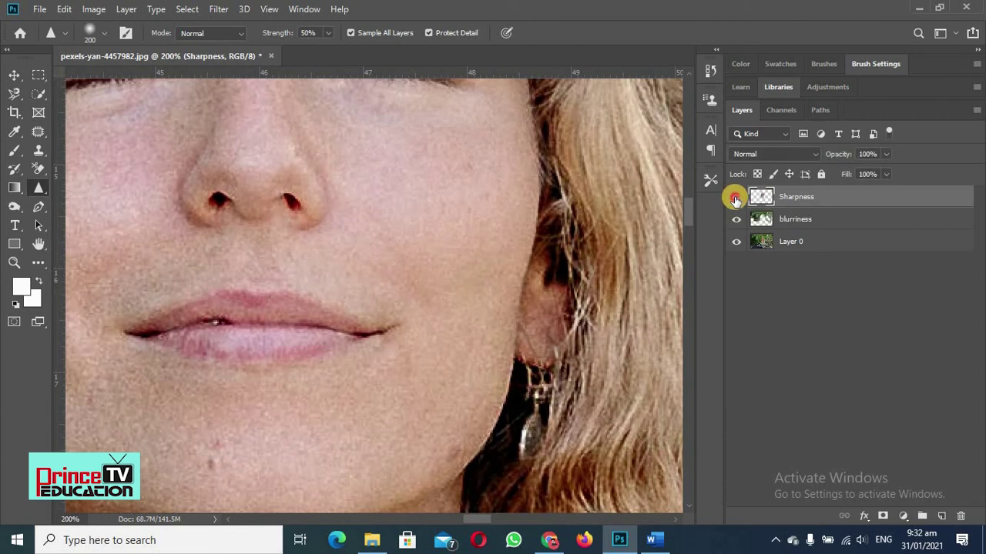
{"action": "left_click", "coordinate": [735, 199]}
{"action": "left_click", "coordinate": [736, 199]}
{"action": "left_click", "coordinate": [736, 199]}
{"action": "left_click", "coordinate": [735, 198]}
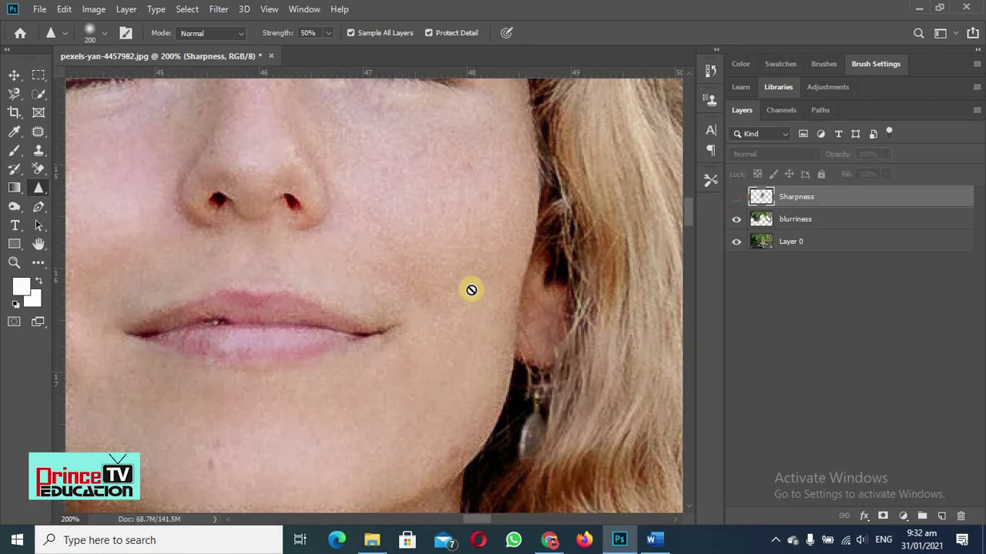
{"action": "scroll", "coordinate": [471, 283], "scroll_direction": "up", "scroll_amount": 2}
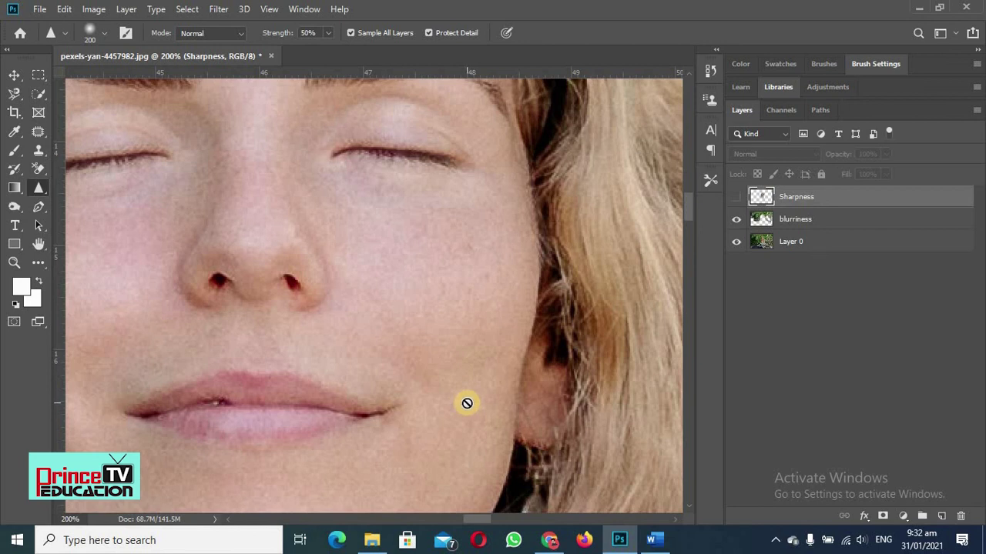
- Zoom out to 33.3% to see the whole photo and make the Sharpness layer visible again
{"action": "key", "text": "z"}
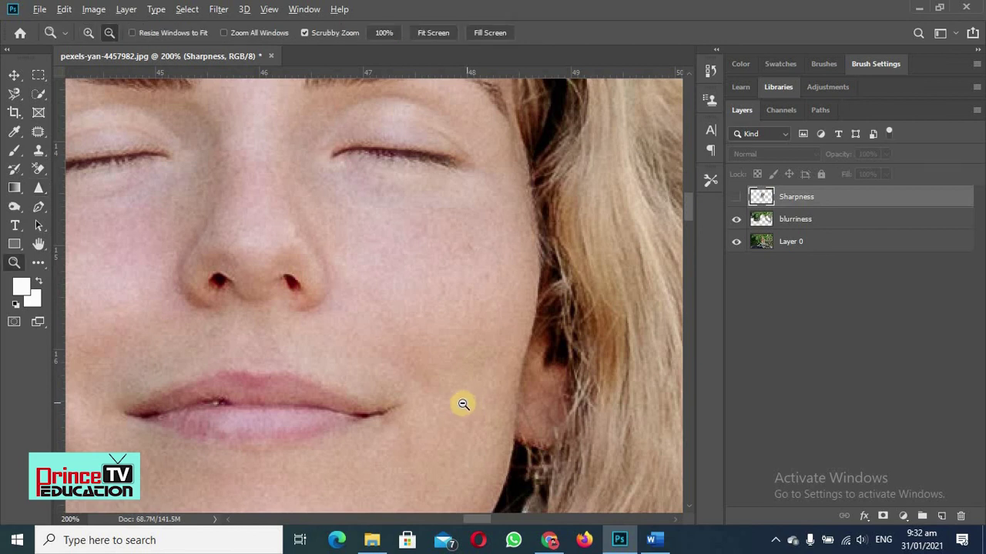
{"action": "left_click", "coordinate": [460, 401], "text": "alt"}
{"action": "left_click", "coordinate": [423, 320], "text": "alt"}
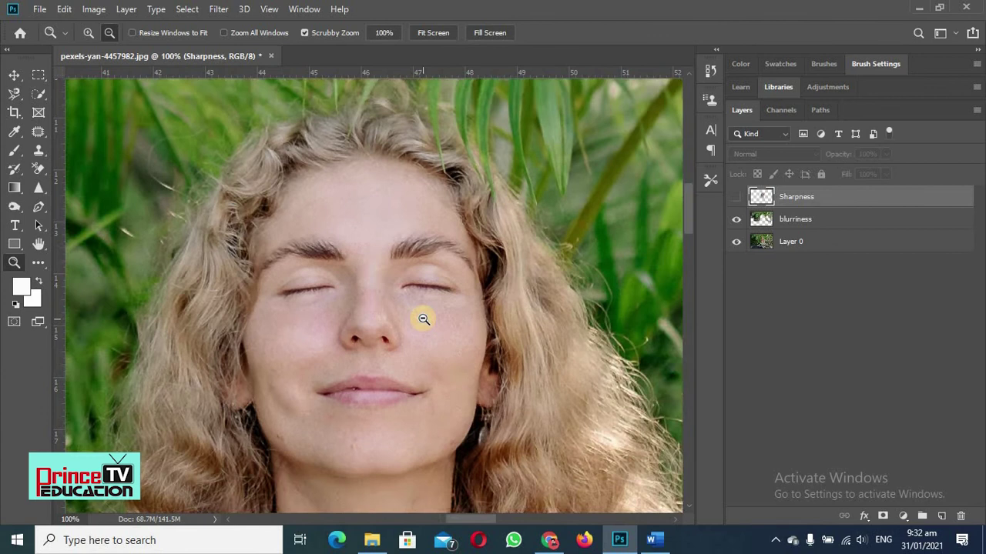
{"action": "left_click", "coordinate": [424, 320], "text": "alt"}
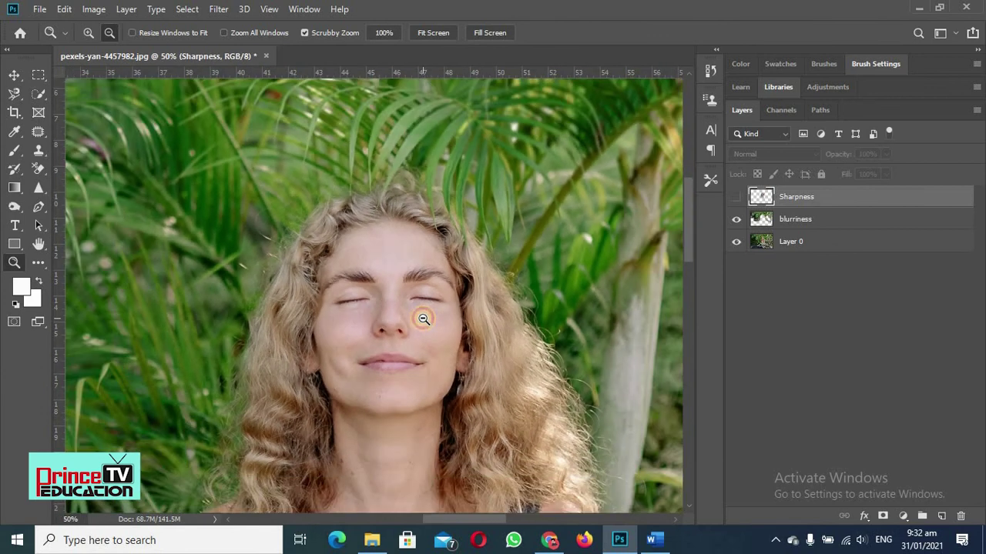
{"action": "left_click", "coordinate": [424, 320], "text": "alt"}
{"action": "key", "text": "r"}
{"action": "scroll", "coordinate": [357, 288], "scroll_direction": "down", "scroll_amount": 2}
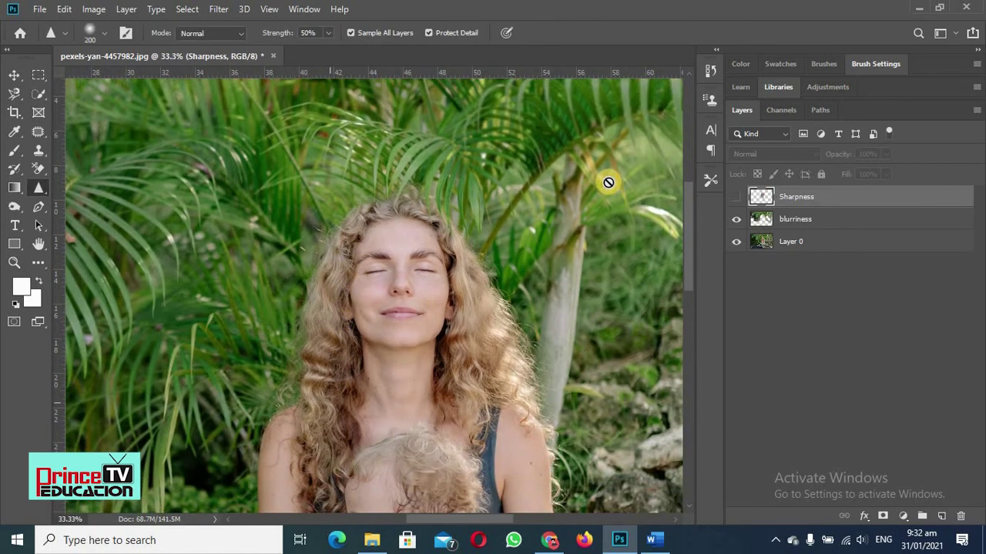
{"action": "left_click", "coordinate": [738, 198]}
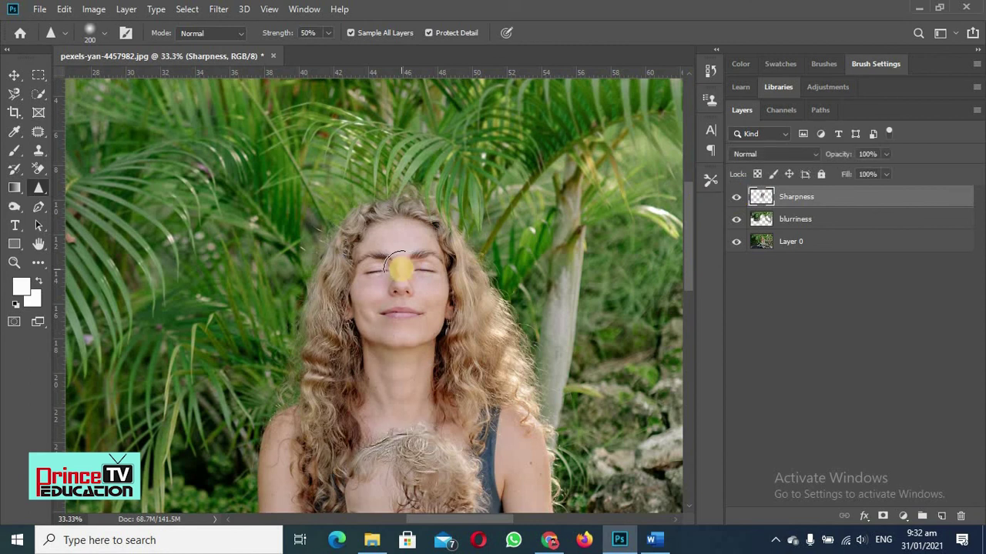